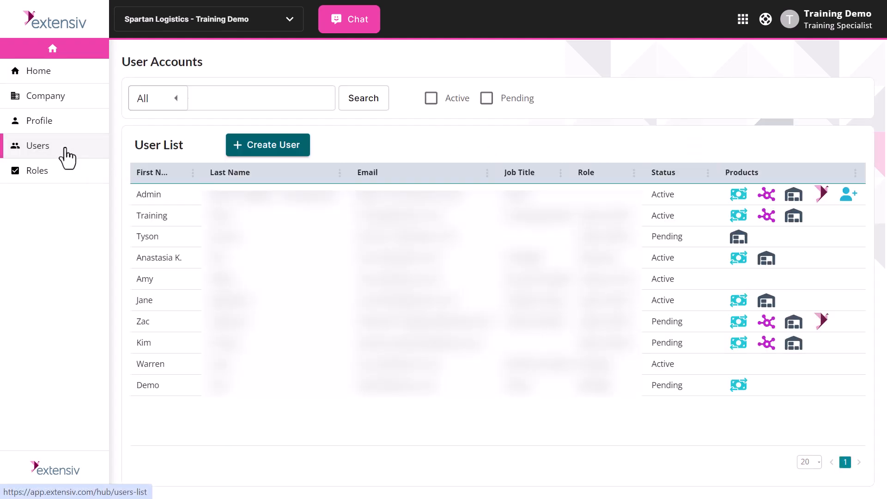
Step: Open and close the company list without switching companies, then start inviting a new user
left_click(254, 24)
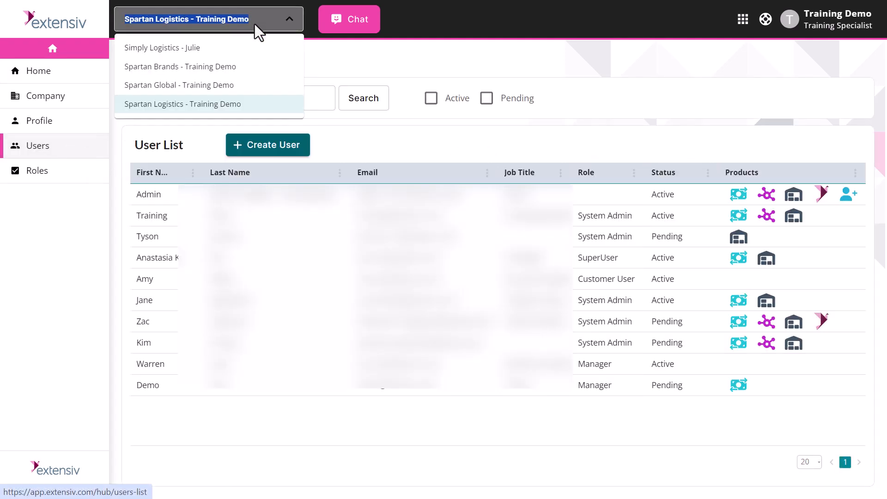
left_click(254, 24)
left_click(350, 60)
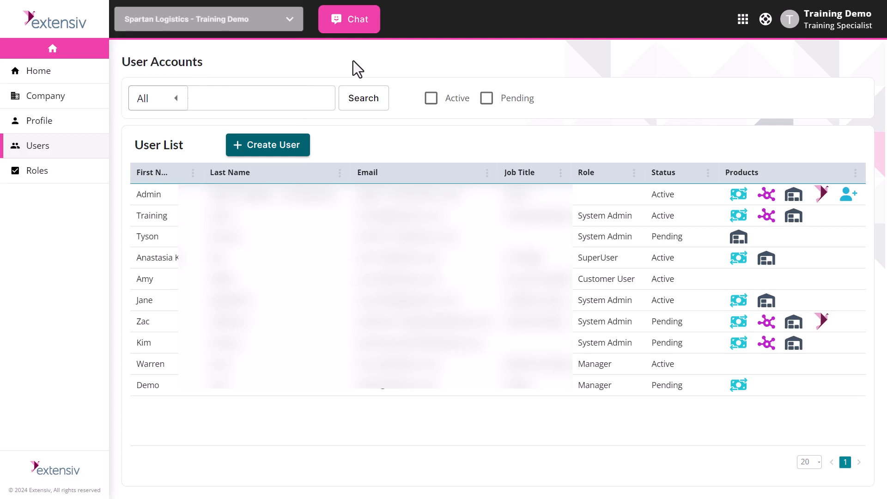
left_click(270, 147)
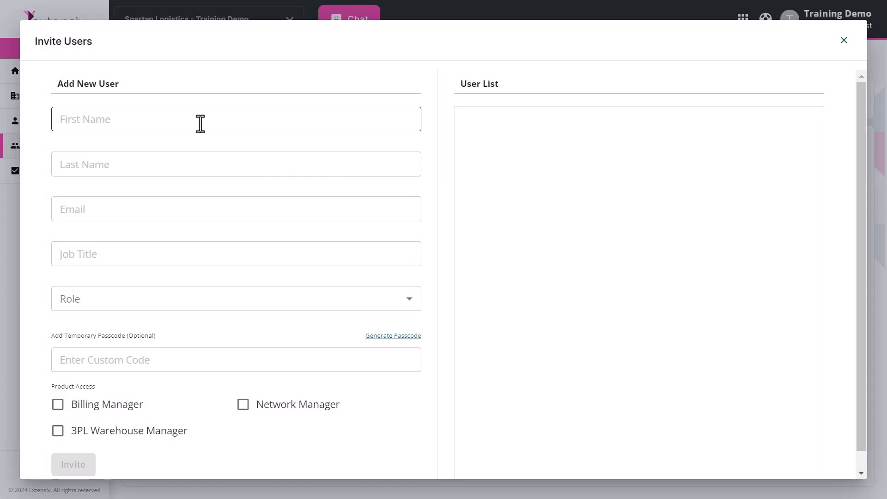
Step: Enter the new user's first name, last name, e-mail address and job title Demo
left_click(200, 123)
type("Jane")
key("Tab")
type("Doe")
key("Tab")
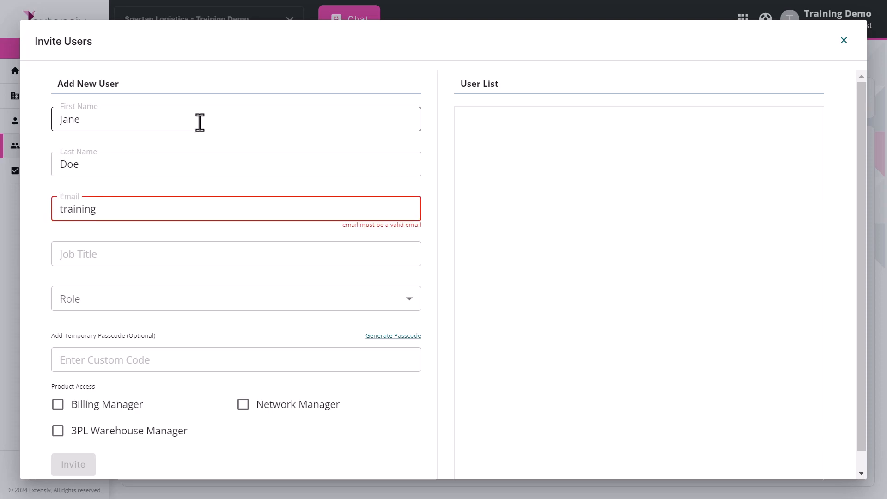
key("Tab")
type("Demo")
Step: Assign the SuperUser role, a temporary passcode and 3PL Warehouse Manager access, then send the invitation
left_click(157, 299)
left_click(148, 347)
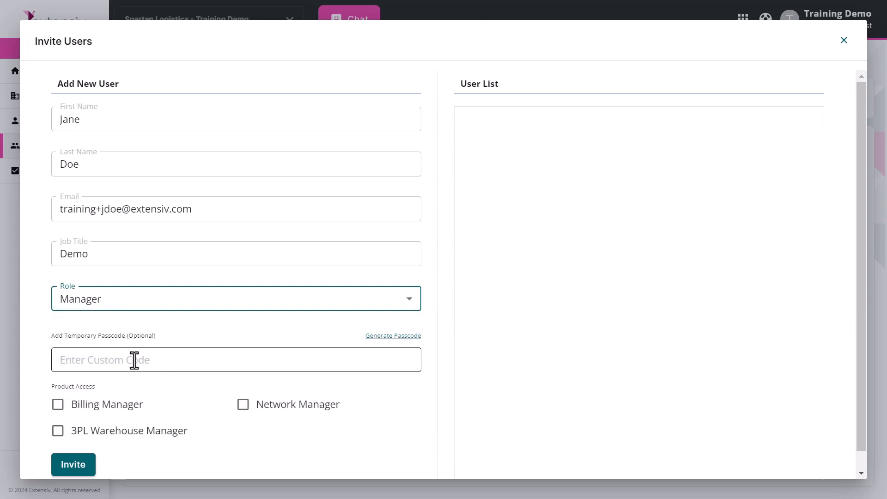
left_click(134, 360)
type("Password1234")
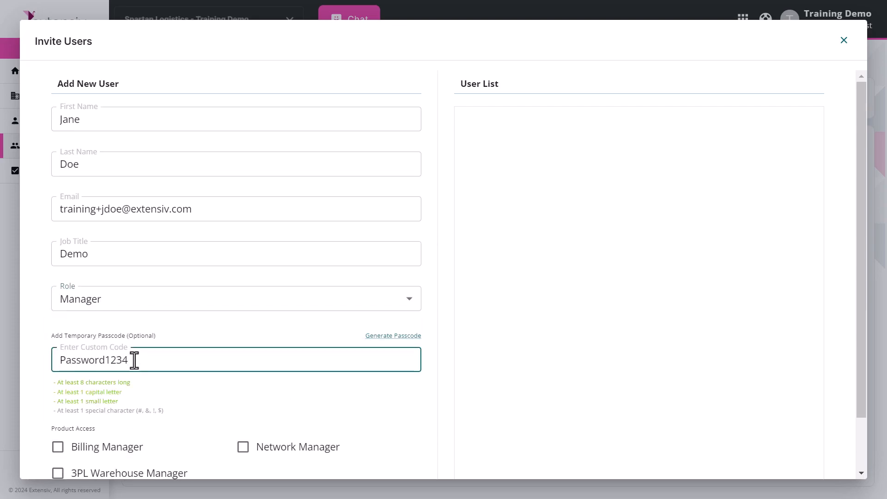
left_click(195, 397)
scroll(195, 398, "down", 2)
left_click(57, 412)
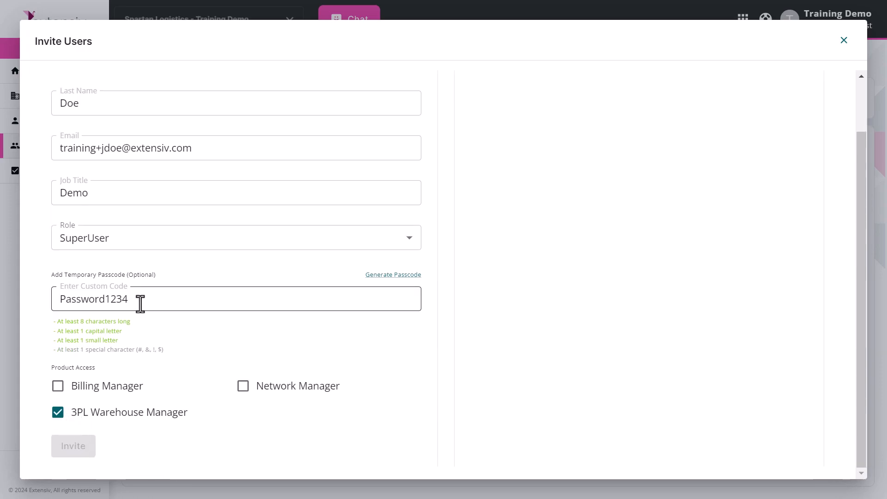
left_click(169, 298)
type("!")
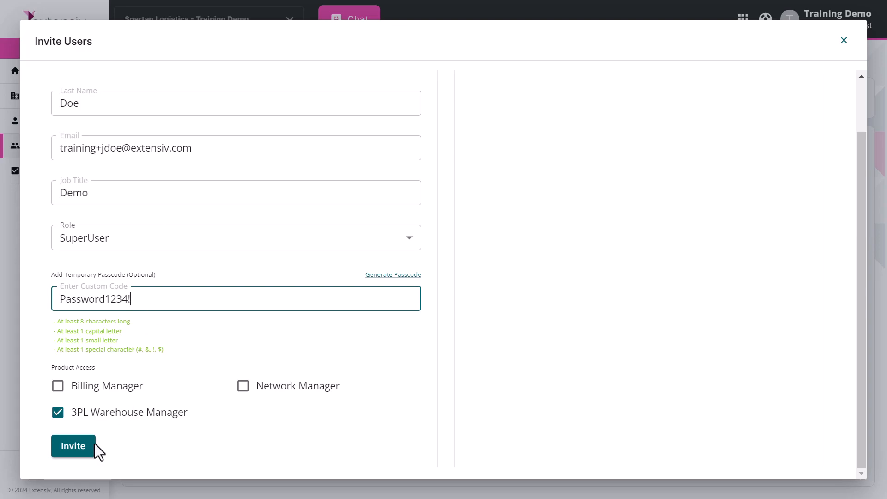
left_click(76, 451)
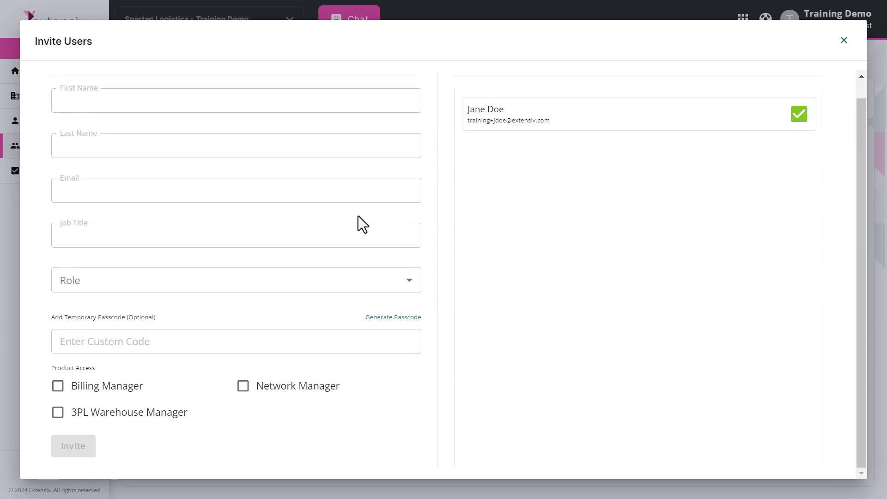
Step: Close the invite form and search the user list by the new user's first name
left_click(843, 40)
left_click(233, 99)
type("jane")
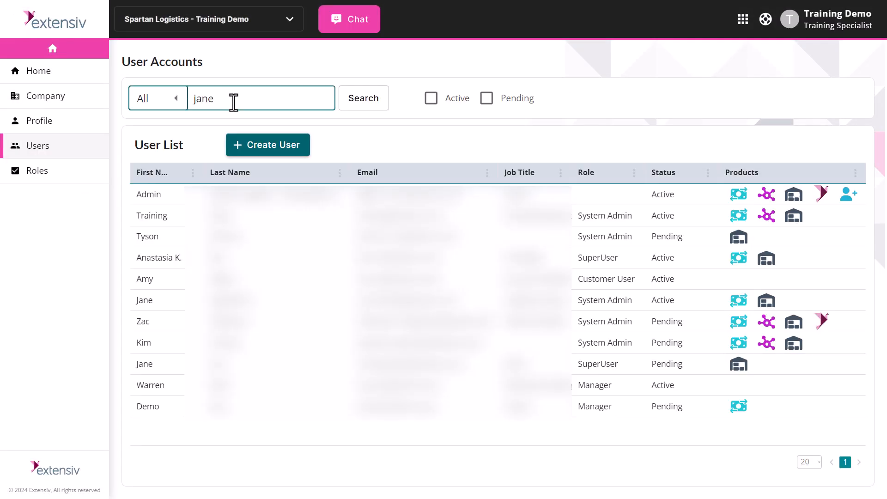
left_click(355, 109)
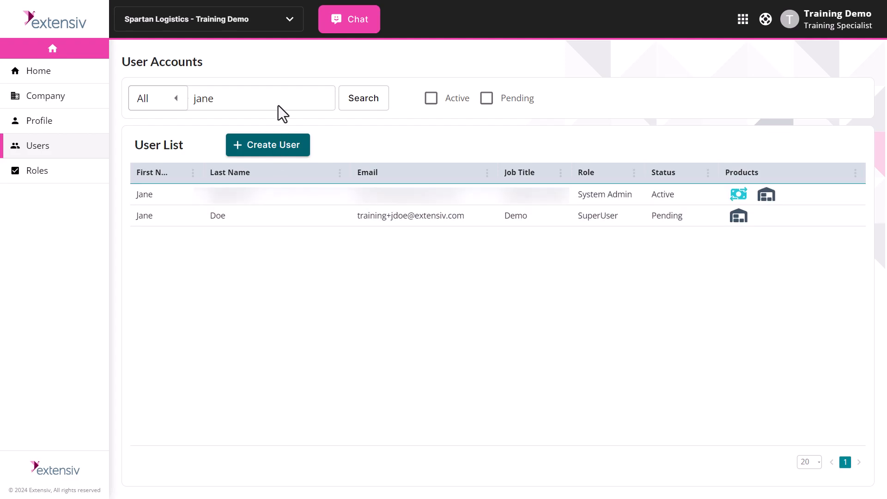
Step: Leave the company unchanged, rerun the first-name search, and show 5 rows per page
left_click(290, 21)
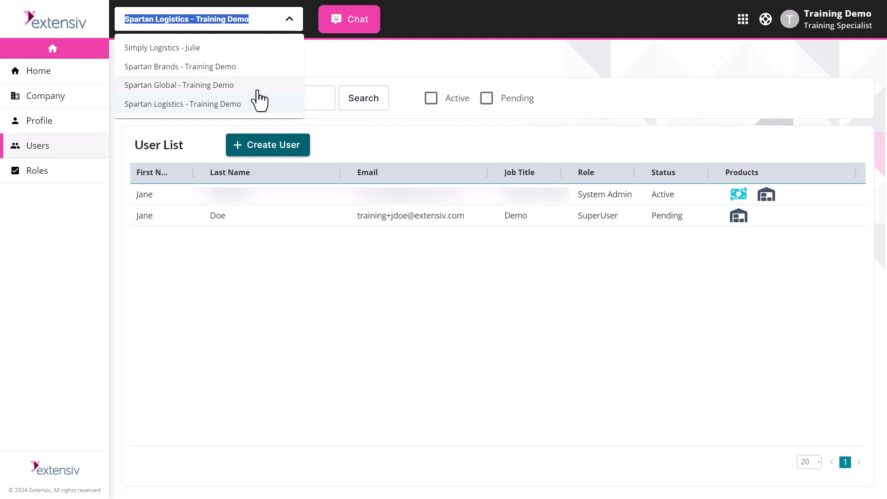
left_click(252, 291)
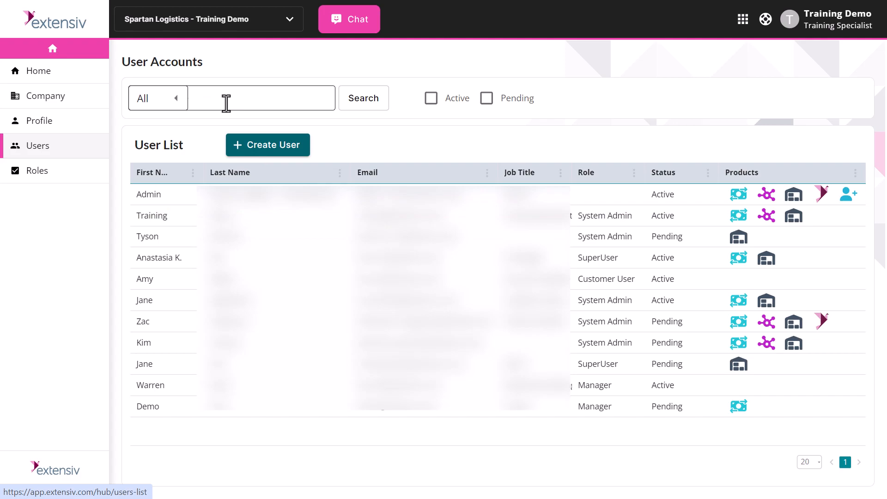
left_click(230, 104)
type("jane")
left_click(357, 99)
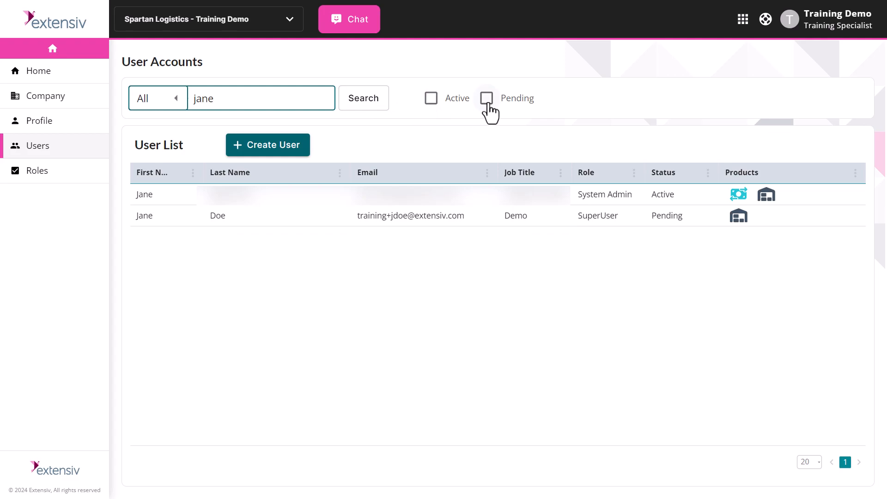
left_click(812, 462)
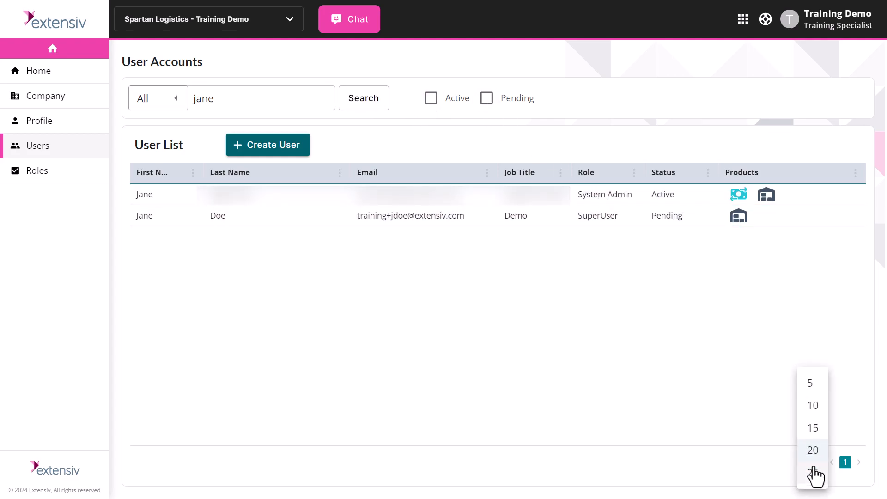
left_click(815, 385)
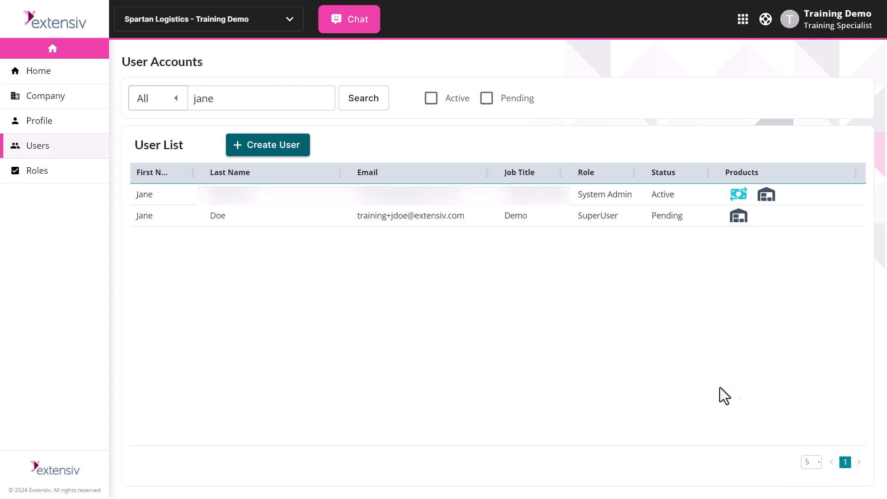
Step: Open the pending user's details, enter and cancel editing, then reselect the row to view them
left_click(396, 216)
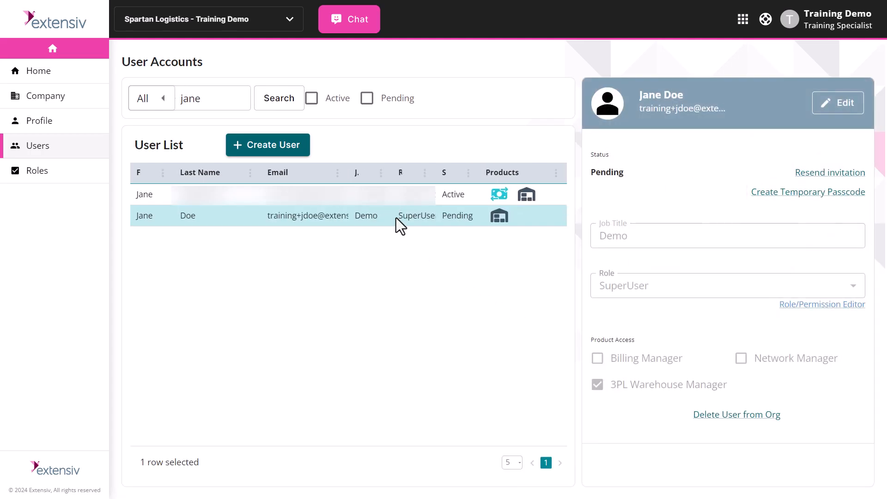
left_click(830, 104)
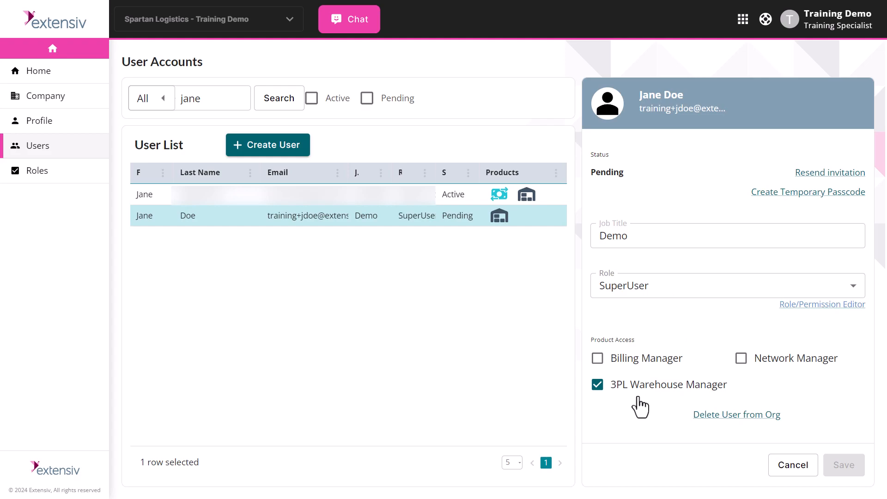
left_click(793, 472)
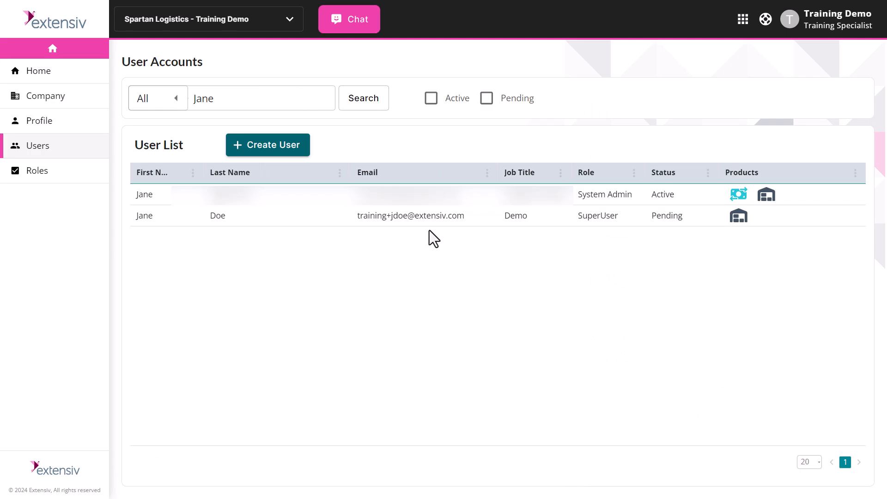
left_click(424, 220)
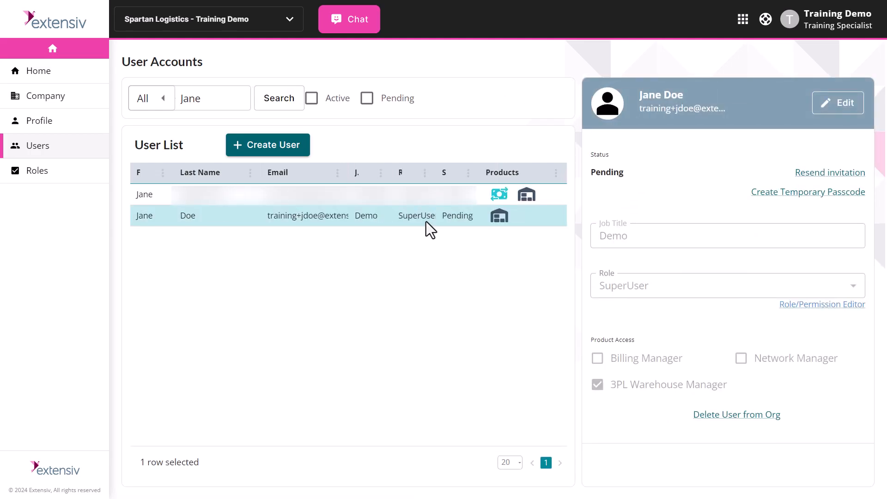
Step: Remove the pending SuperUser with Delete User from Org and confirm the deletion
left_click(842, 114)
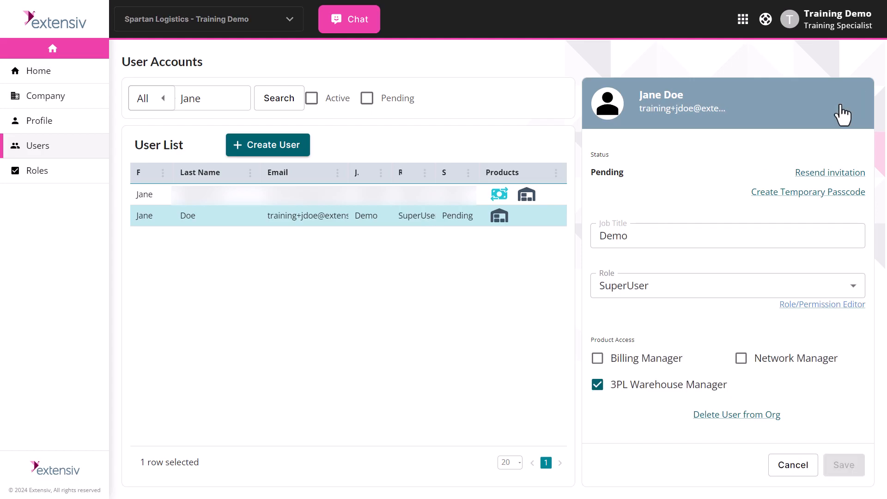
left_click(739, 415)
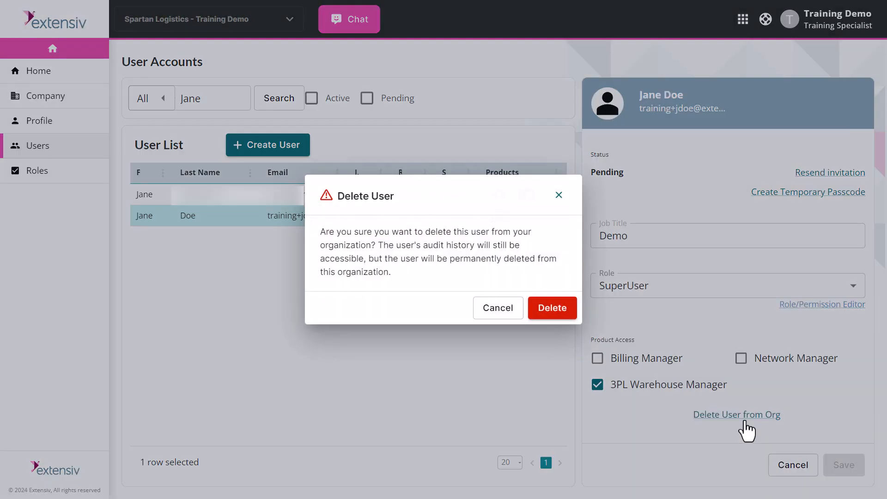
left_click(555, 308)
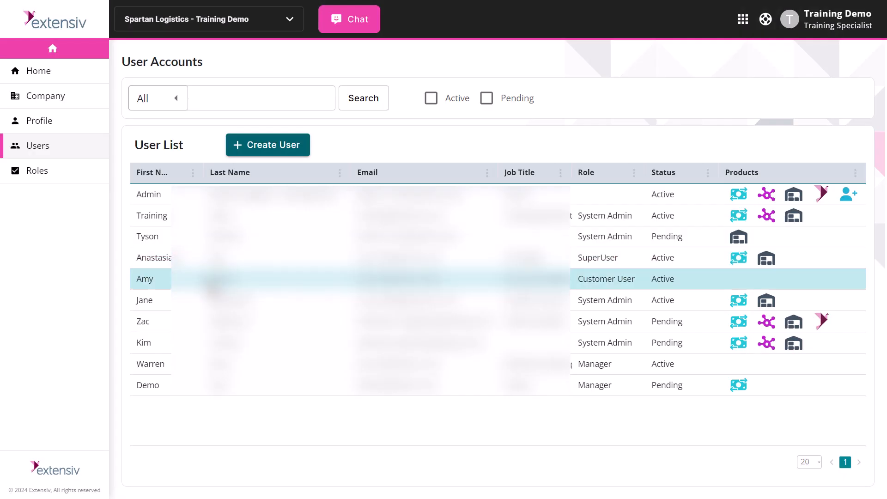
Step: Select two users and start a batch edit granting them Billing Manager access
left_click(143, 303)
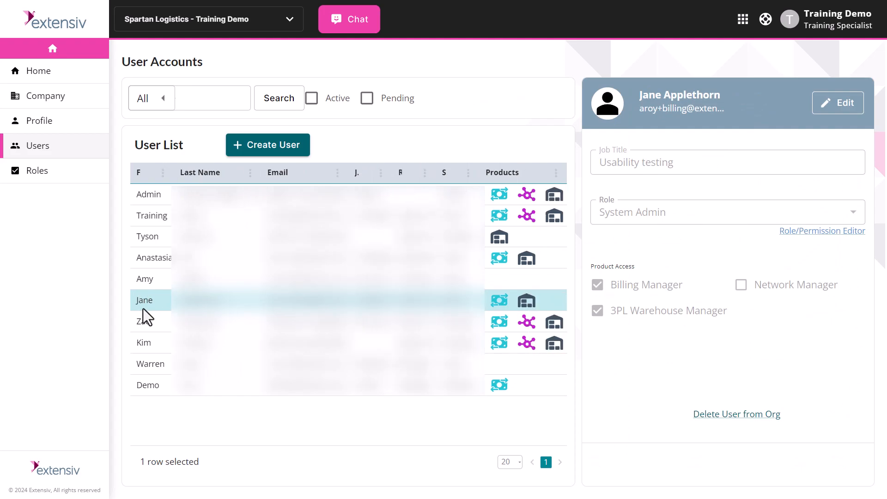
left_click(143, 347, "ctrl")
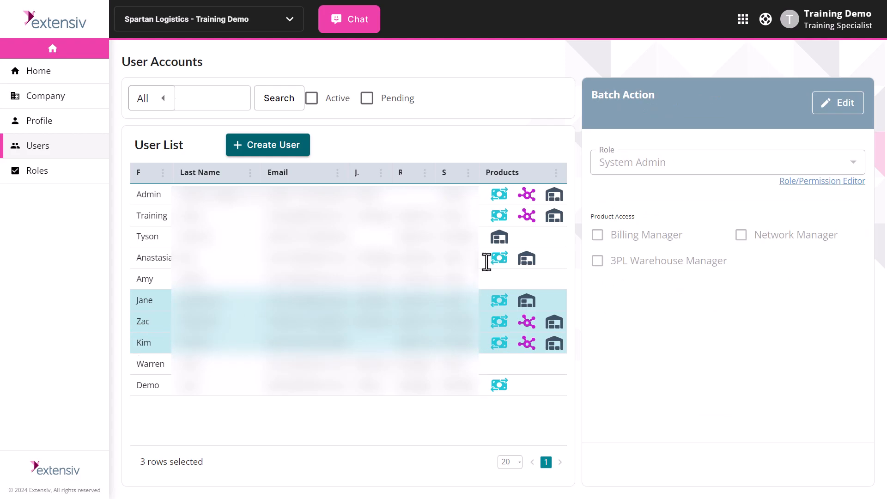
left_click(839, 111)
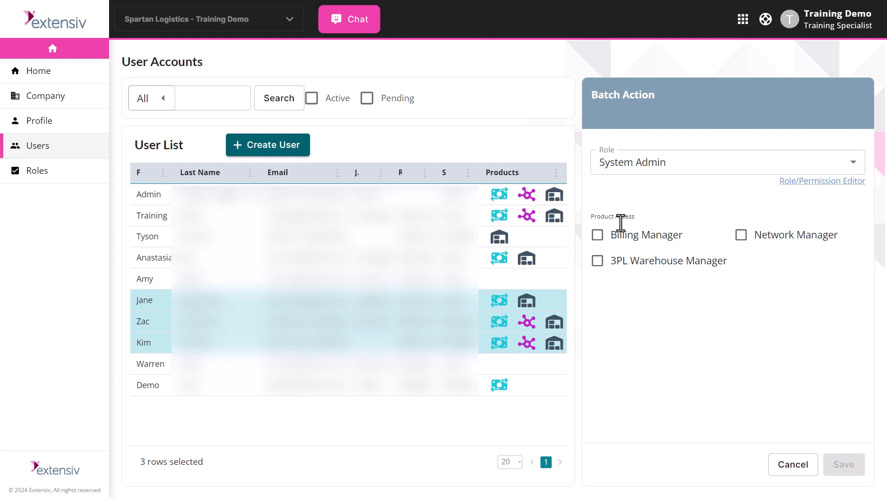
left_click(598, 235)
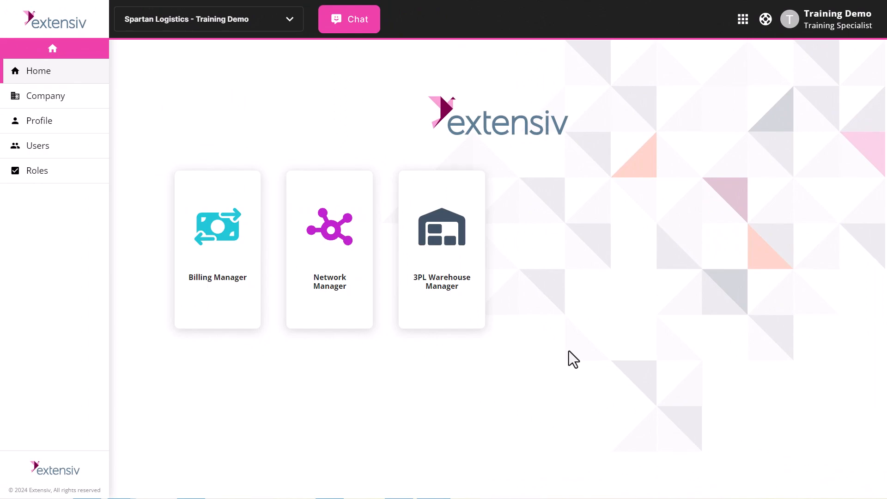
Step: Launch 3PL Warehouse Manager and go to Users > Manage Roles
left_click(478, 273)
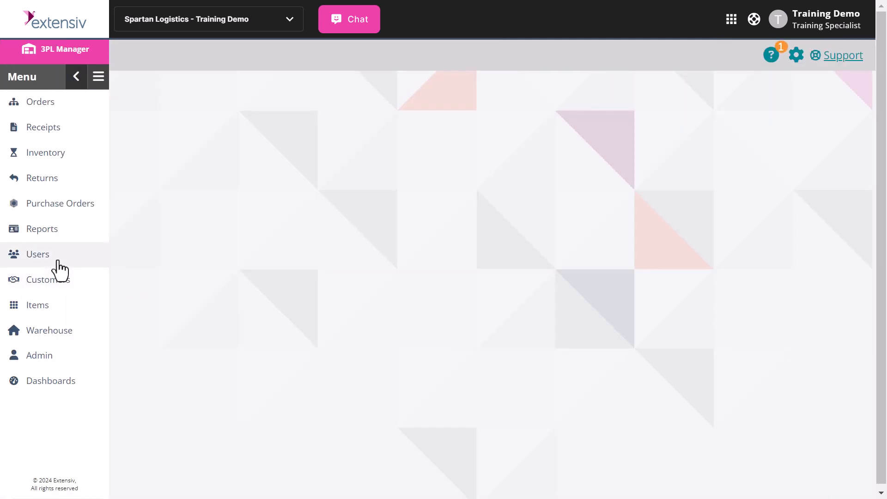
left_click(57, 262)
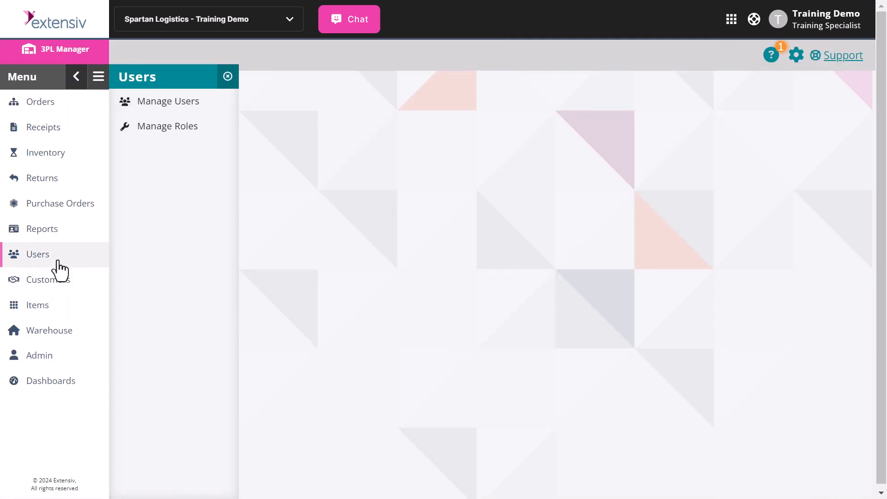
left_click(174, 132)
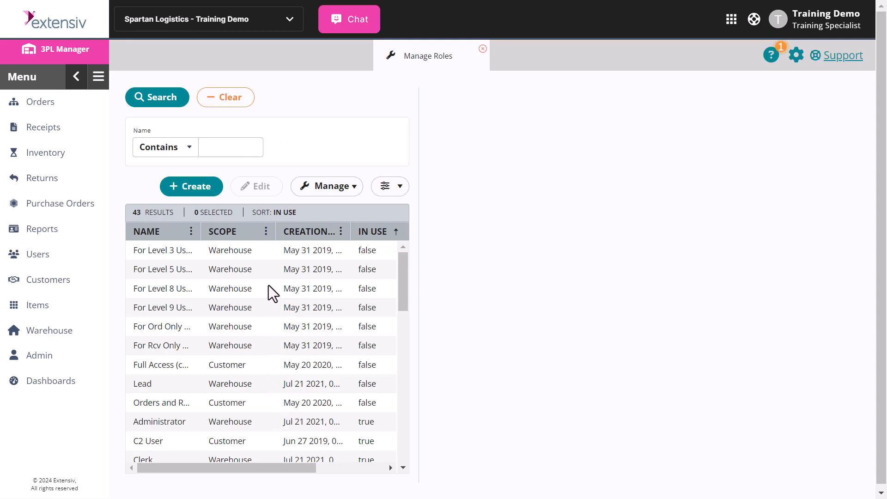
Step: Create a new role named WH1 and make it a Warehouse Role
left_click(188, 204)
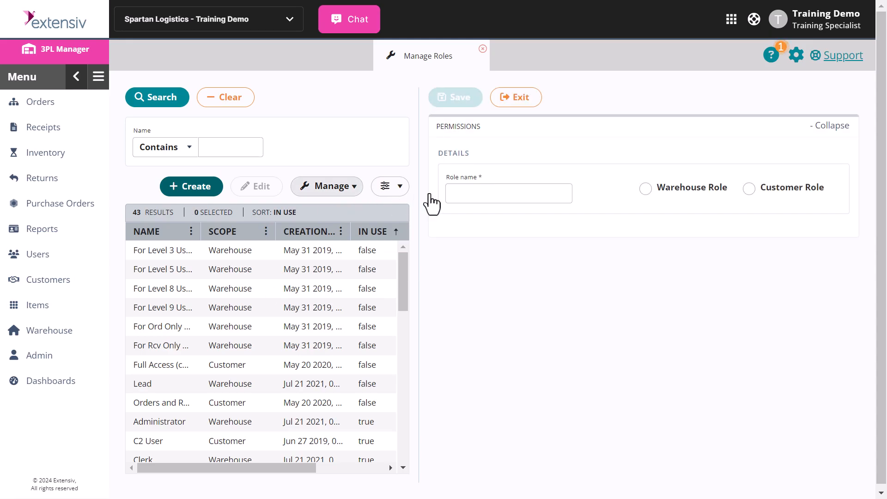
left_click(506, 193)
type("WH1")
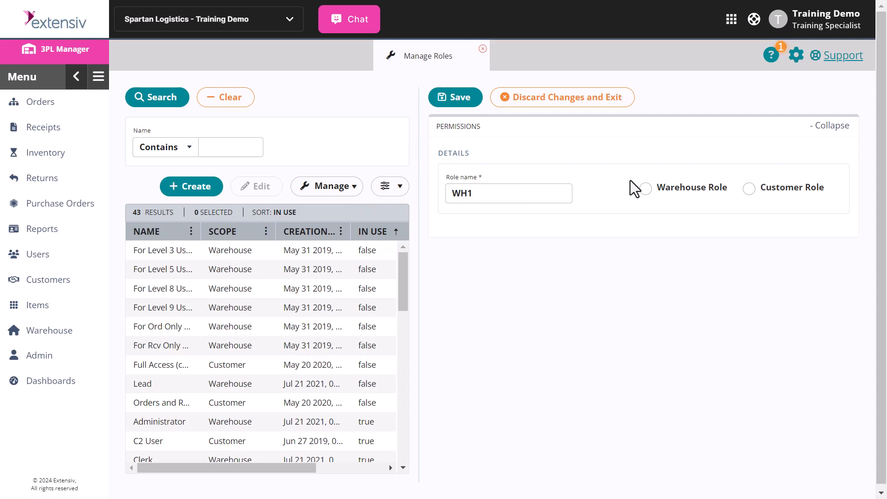
left_click(646, 189)
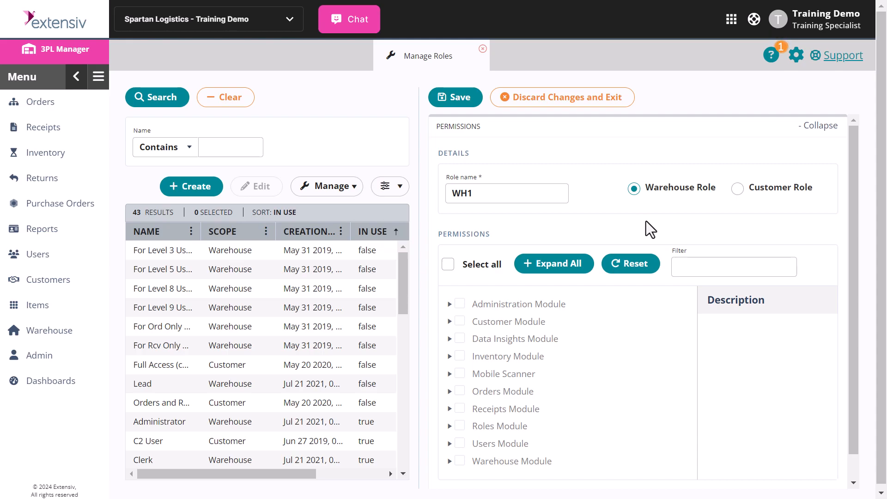
Step: Filter WH1's permissions by 'count inv', tick Count Inventory, then toggle Select all on and off
left_click(688, 267)
type("count inv")
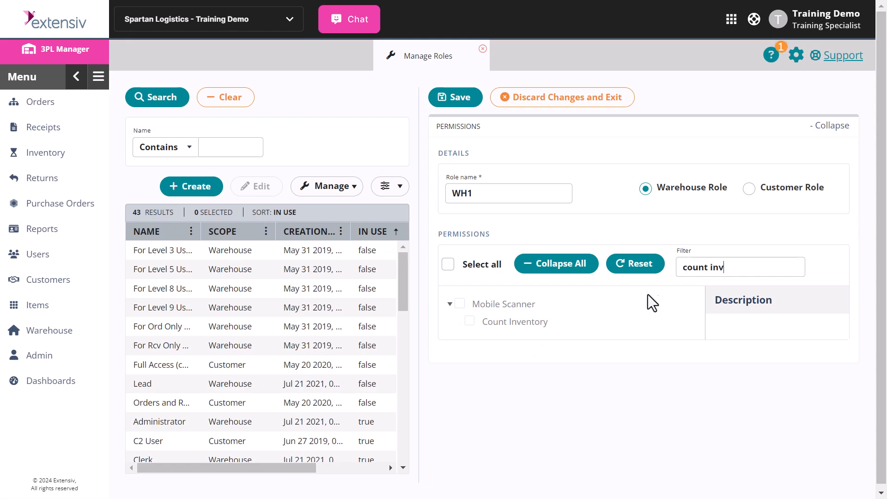
mouse_move(520, 321)
left_click(468, 321)
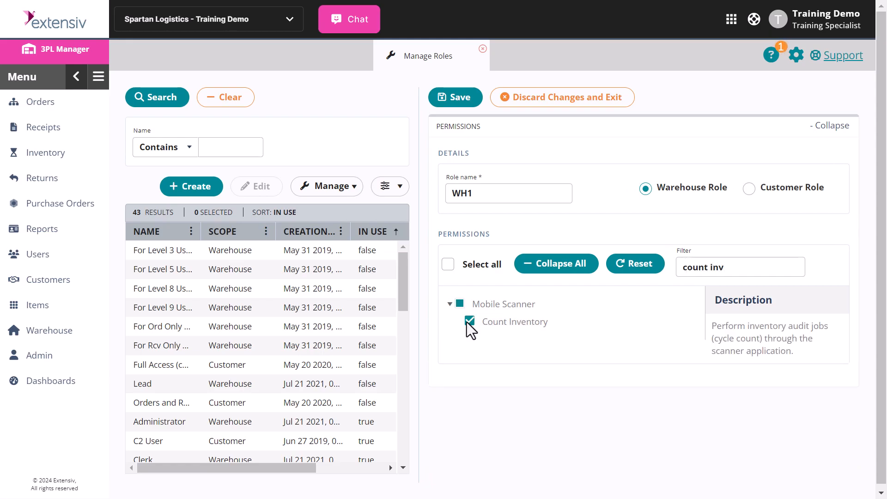
left_click(448, 264)
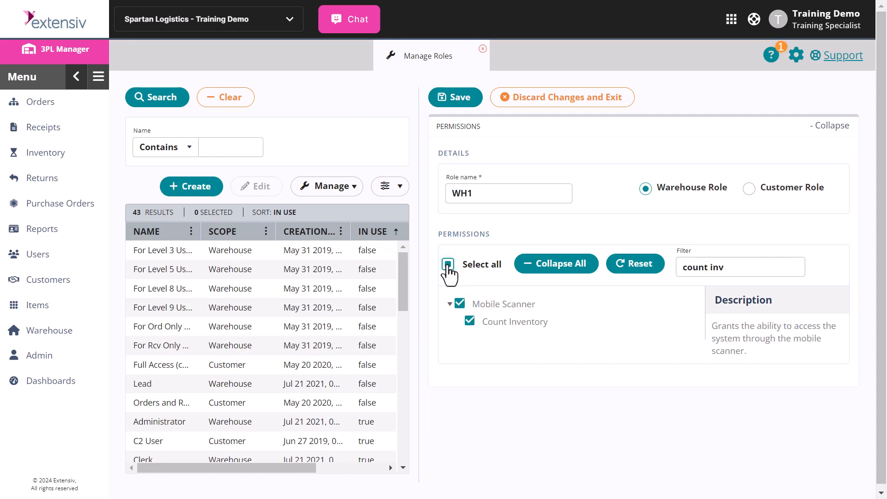
left_click(448, 264)
Step: Clear the filter and grant Administration Module, minus Adjust Charges and Manage Attached Files
left_click_drag(771, 269, 670, 276)
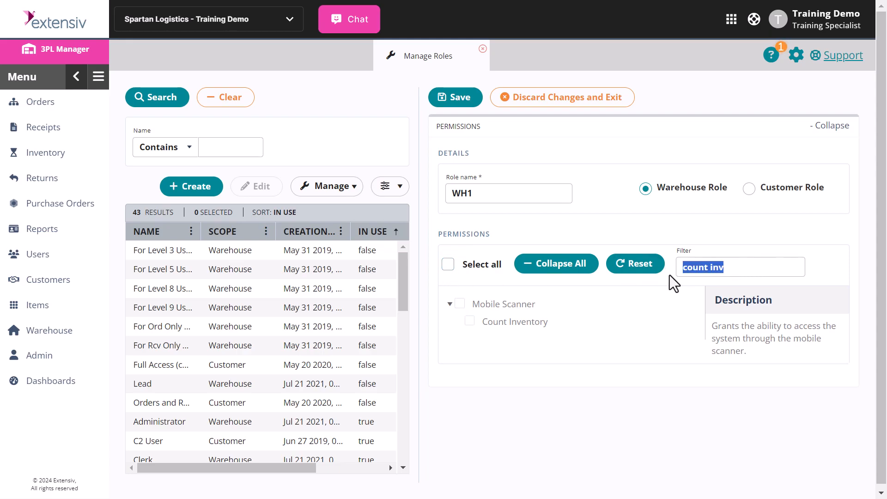
key("BackSpace")
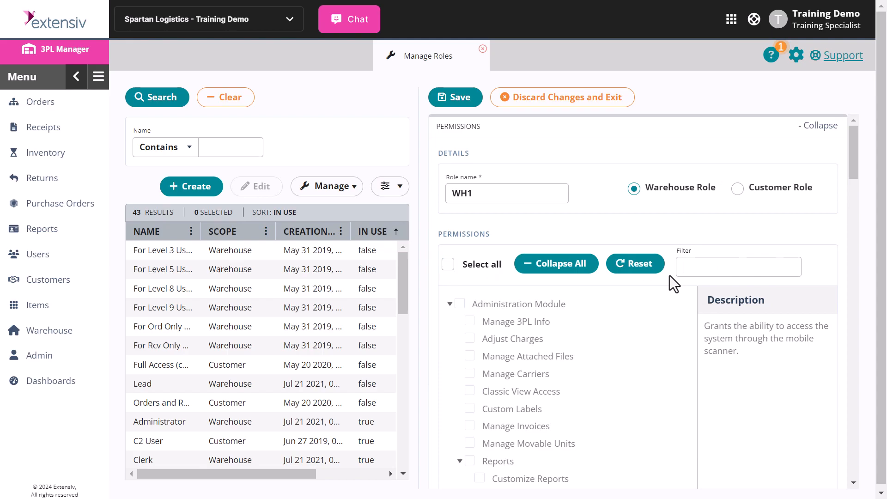
left_click(451, 304)
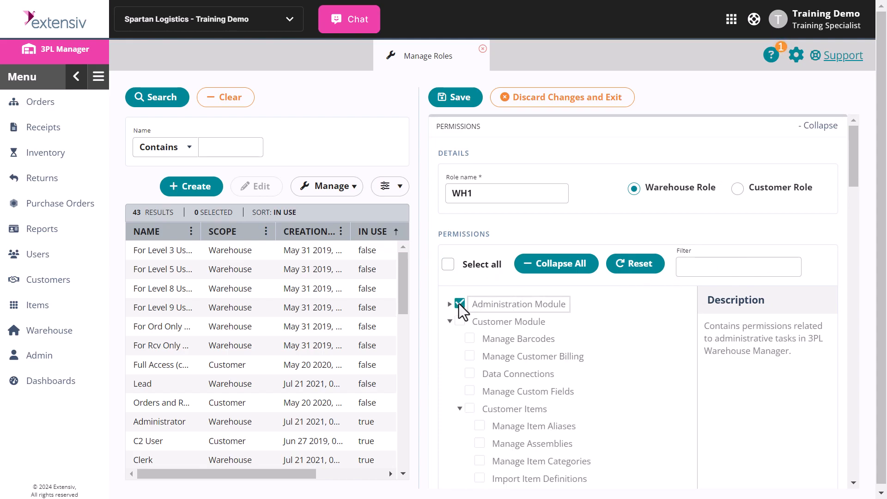
left_click(449, 305)
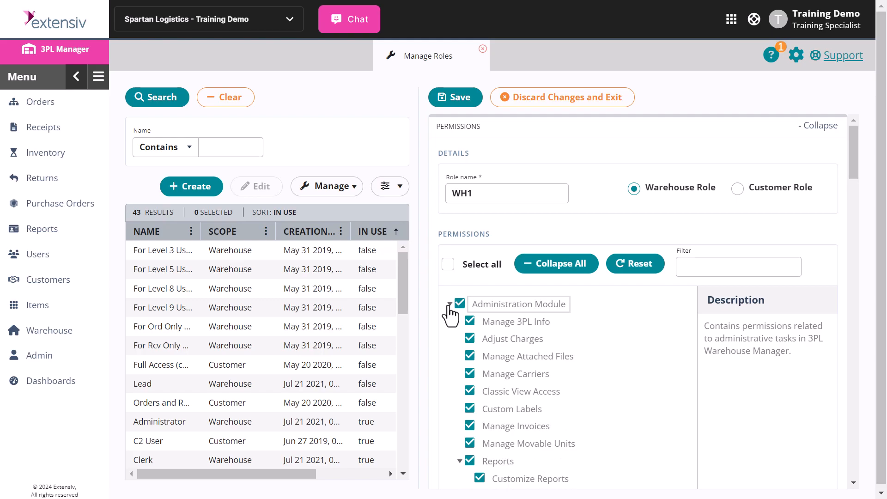
left_click(469, 338)
left_click(469, 356)
left_click(449, 304)
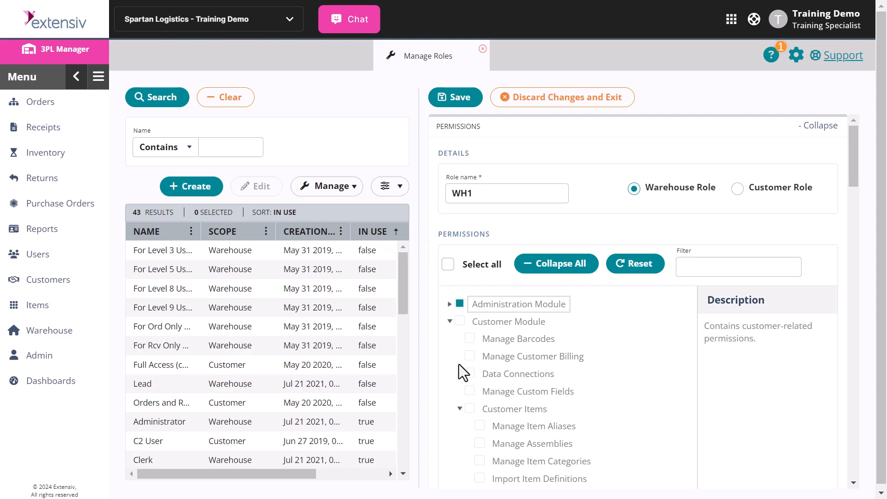
Step: Grant Customer Module and Interactive Reporting Inventory, then Reset all of WH1's permission selections
left_click(459, 321)
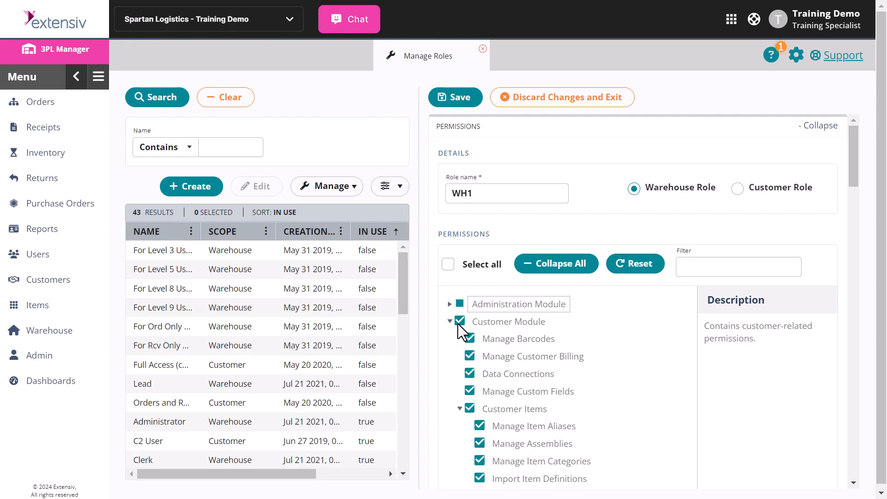
left_click(450, 321)
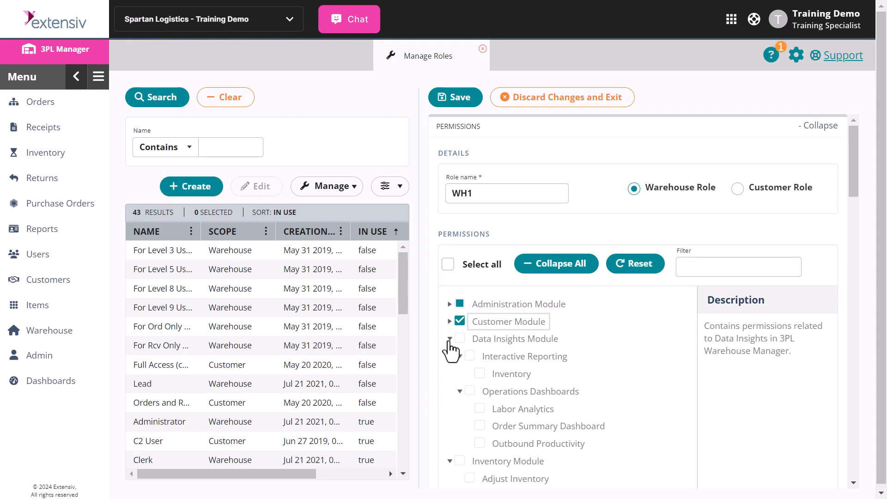
left_click(450, 340)
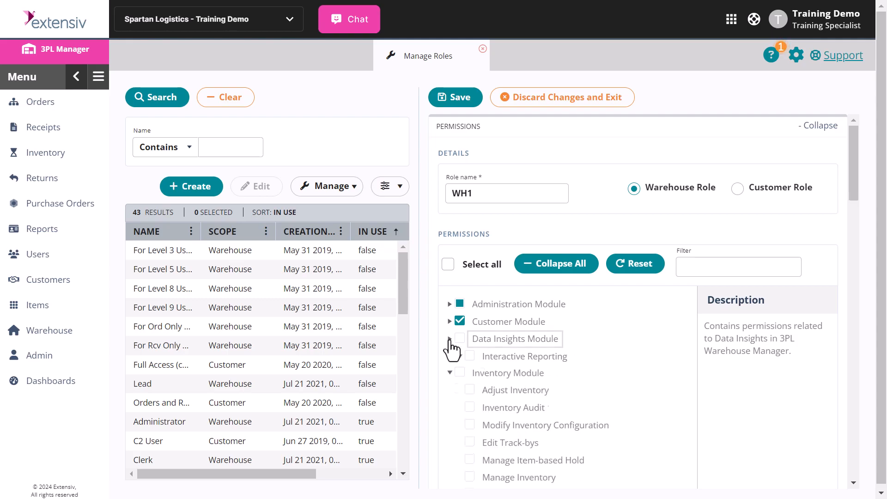
left_click(449, 339)
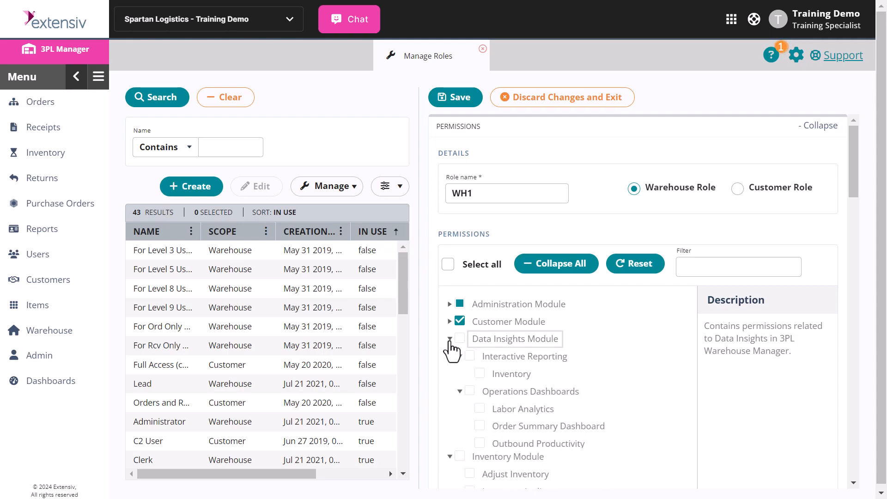
left_click(478, 374)
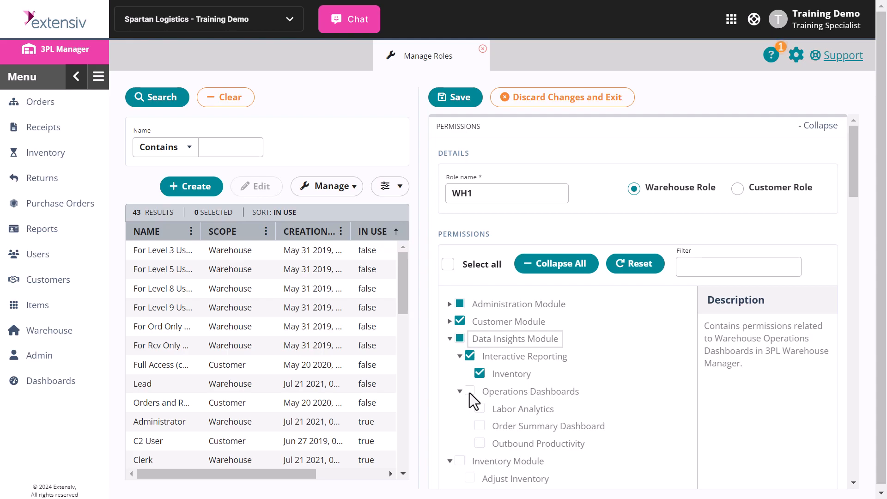
left_click(628, 268)
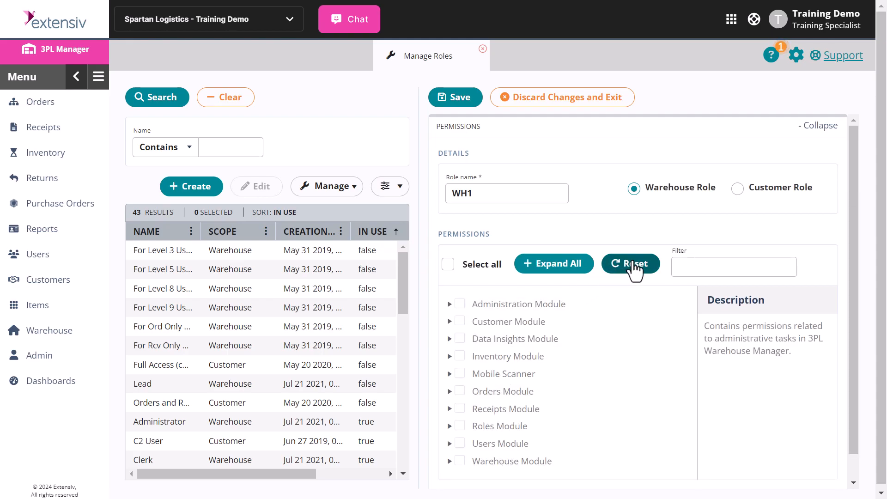
Step: Grant WH1 Adjust Charges and Manage Attached Files, then all Administration Module permissions, and expand Customer Module to review it
left_click(449, 305)
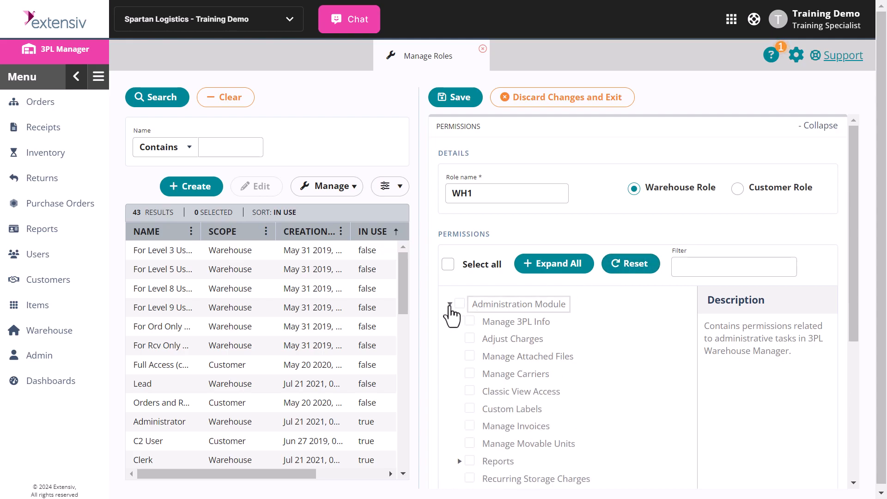
left_click(469, 339)
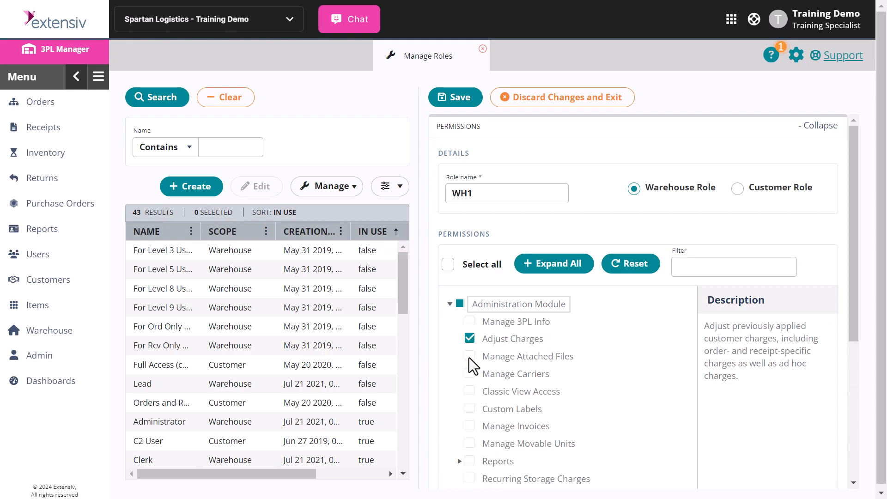
left_click(470, 356)
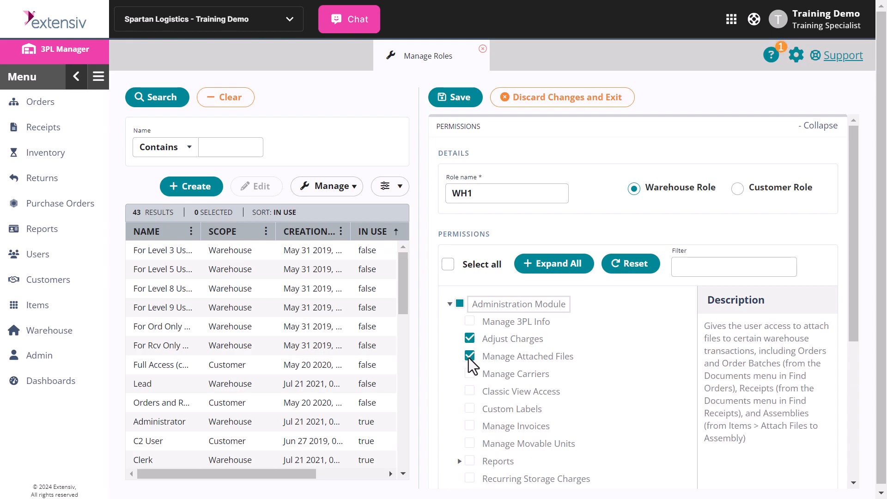
left_click(460, 304)
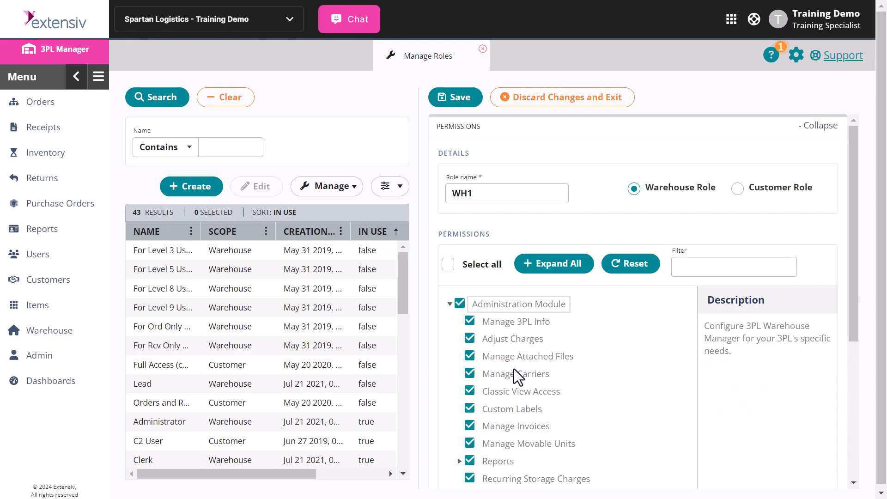
scroll(513, 372, "down", 3)
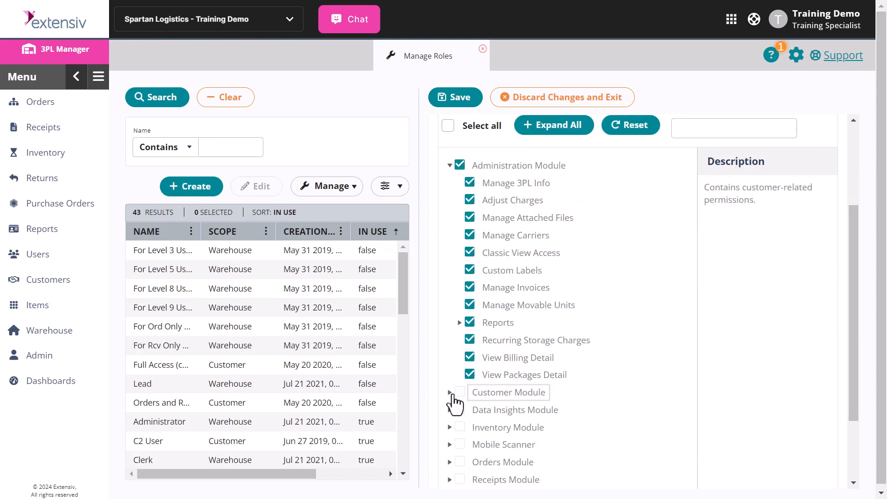
left_click(450, 392)
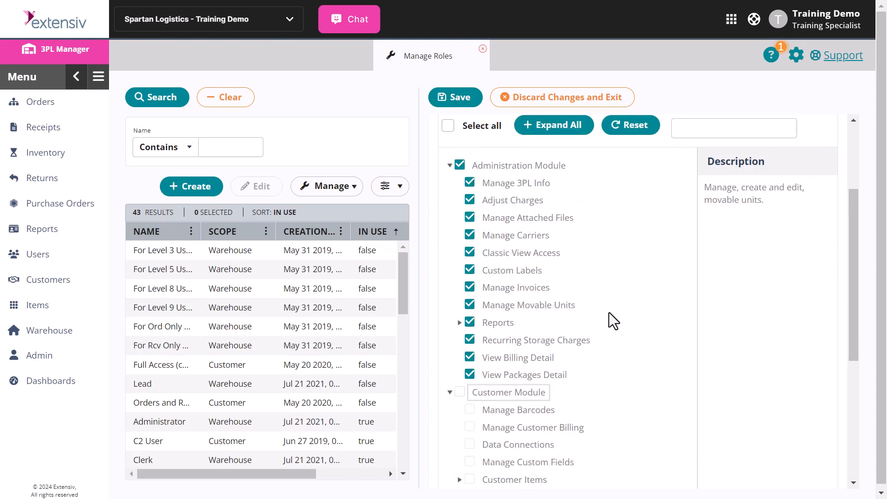
scroll(609, 312, "up", 3)
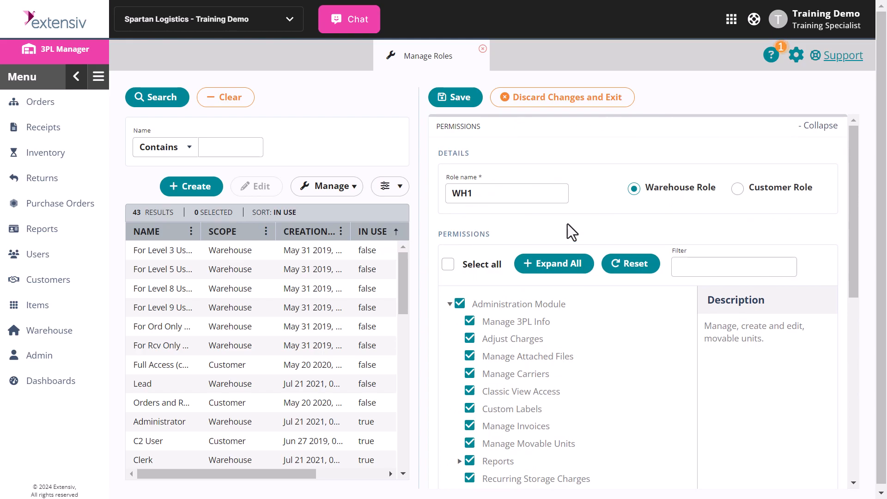
Step: Save WH1, then edit the Lead role to add Inventory Module's Adjust Inventory permission and save
left_click(471, 106)
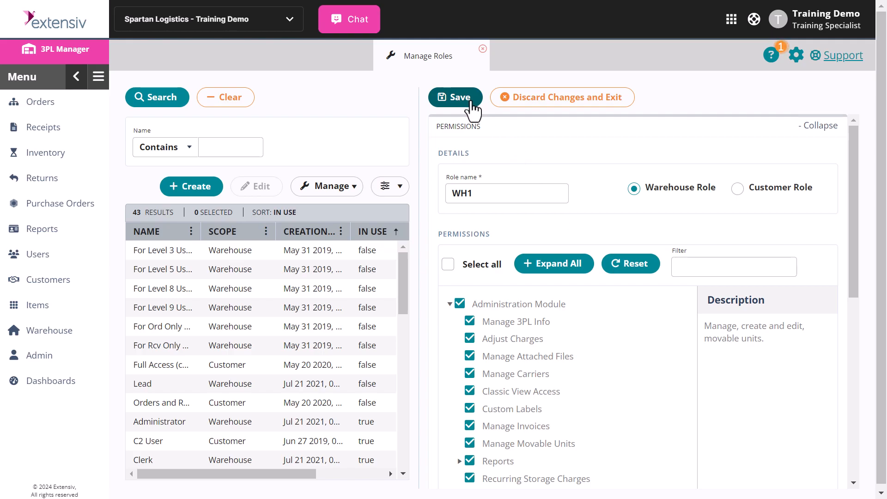
left_click(144, 389)
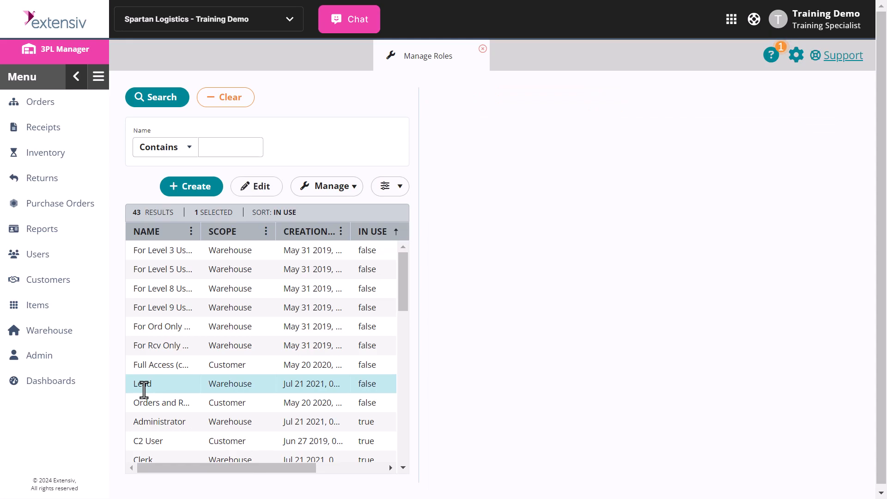
left_click(275, 188)
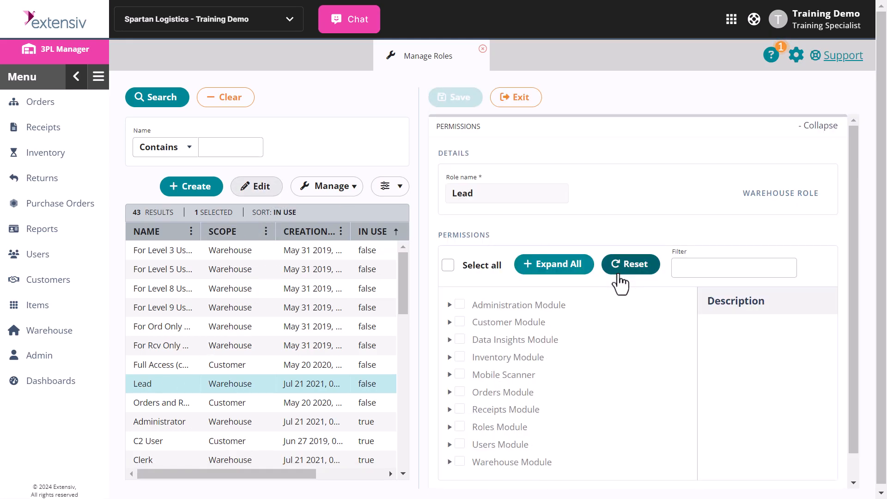
left_click(459, 359)
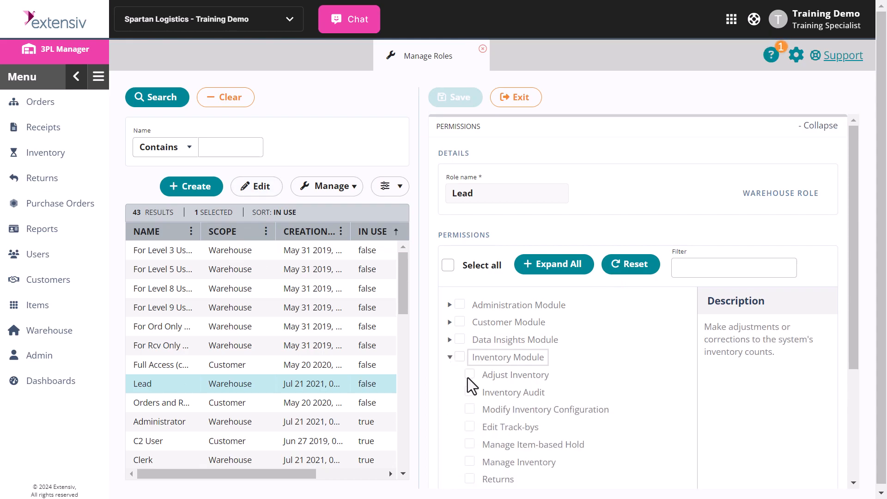
left_click(468, 376)
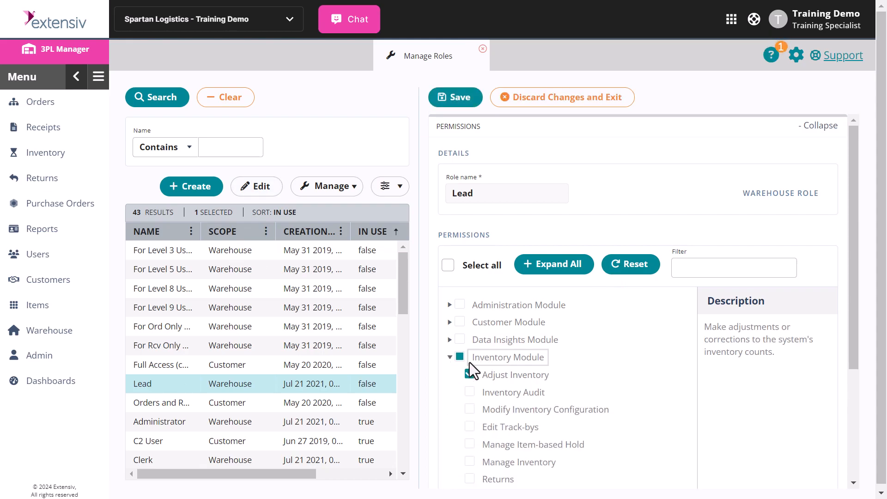
left_click(452, 111)
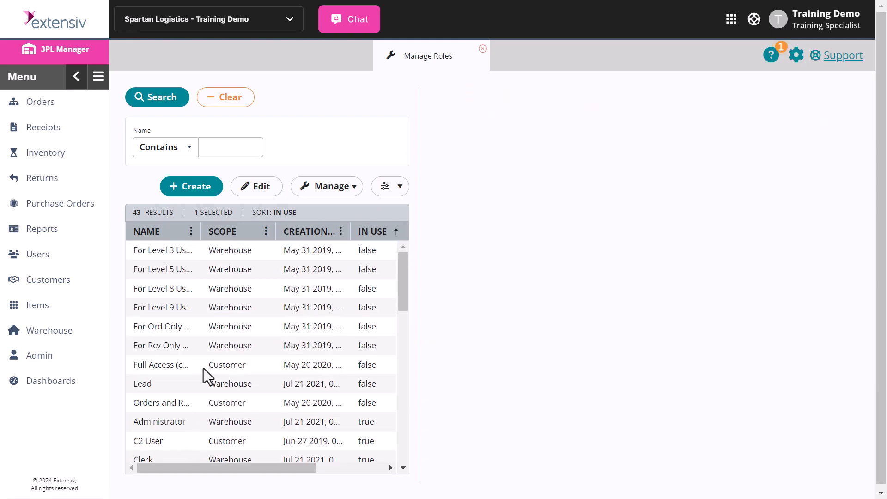
Step: Select the Level 5 role, check the Manage actions, then bring up the Users menu choices
left_click(178, 268)
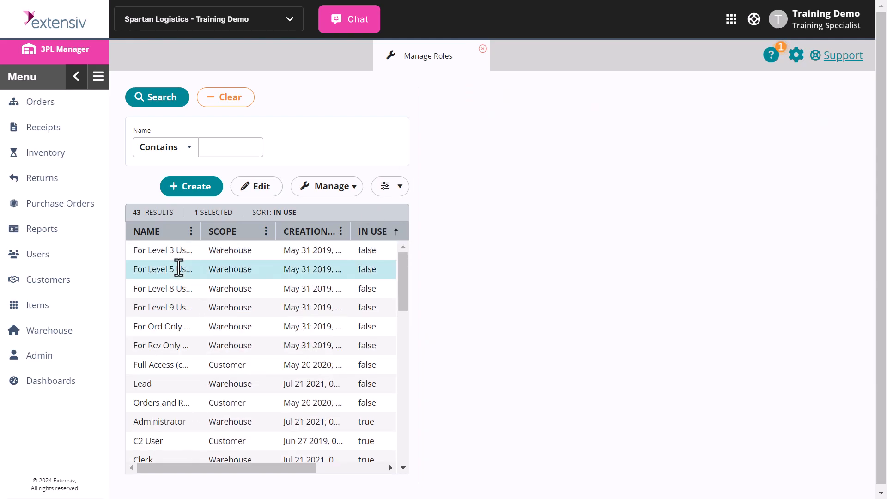
left_click(346, 190)
left_click(44, 257)
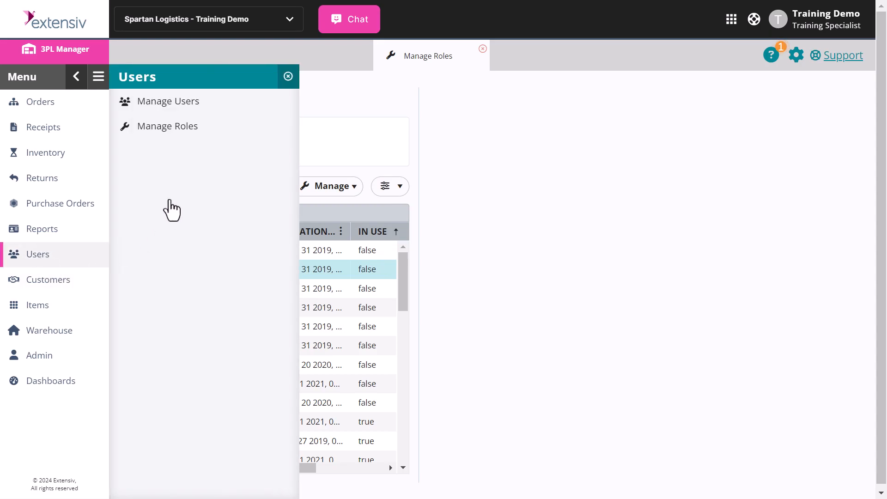
Step: Open Manage Users and view one user's account through Manage > Edit, cancelling without changes
left_click(191, 107)
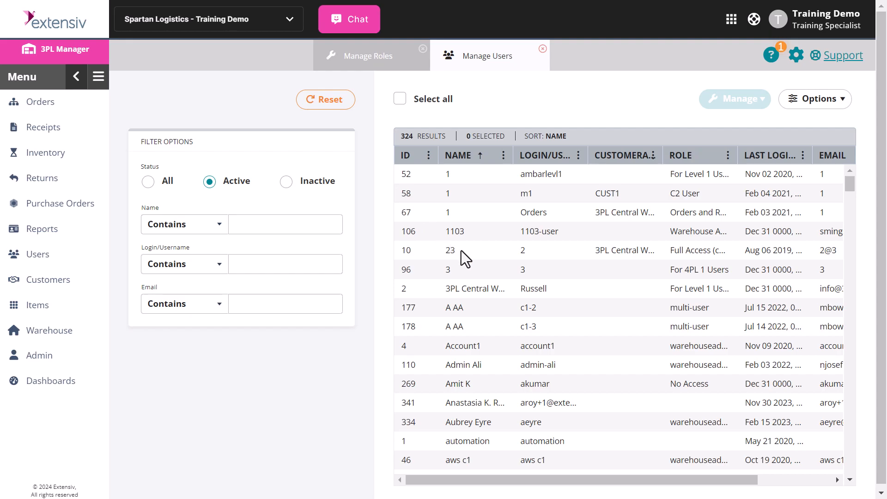
left_click(413, 275)
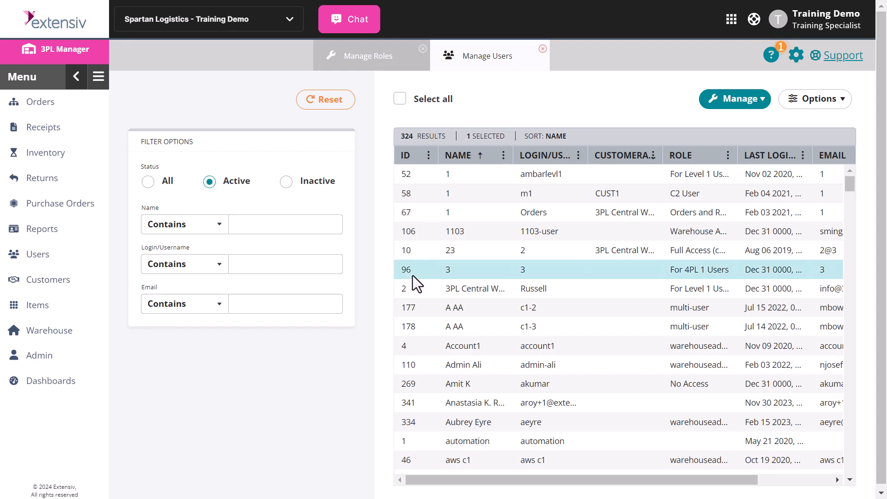
left_click(732, 104)
left_click(724, 121)
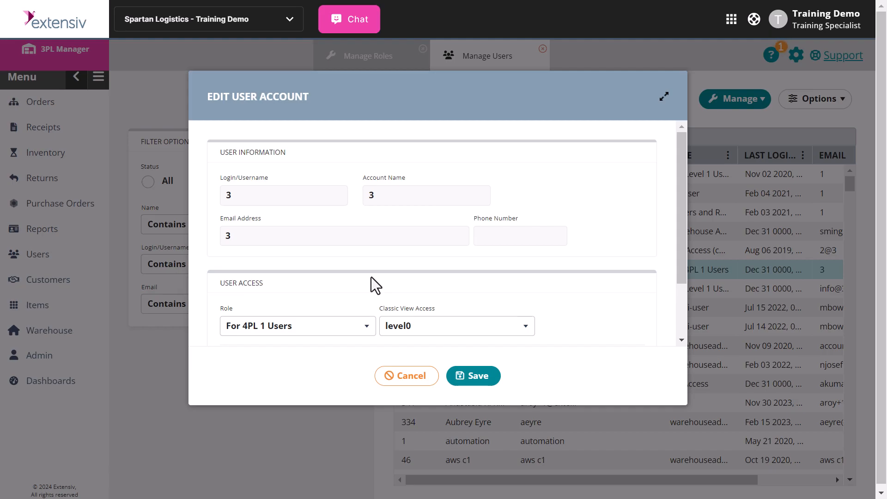
left_click(409, 381)
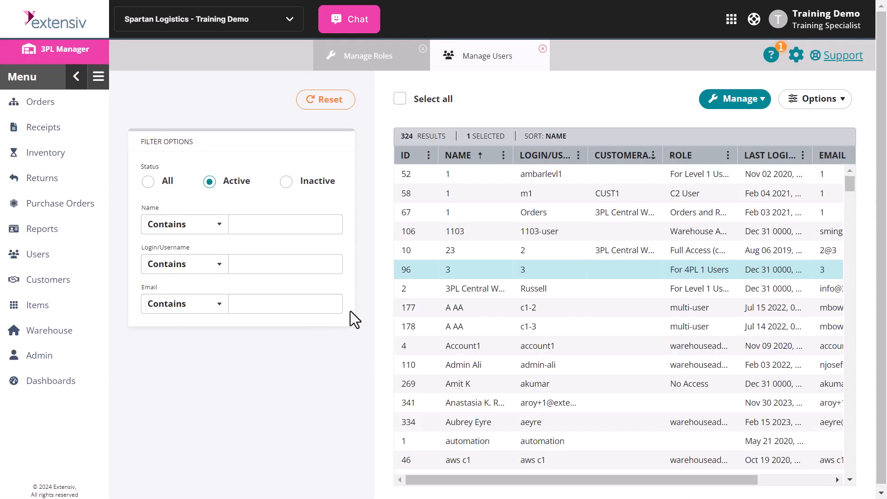
Step: Add two more users to the selection and pick Clerk in the Assign Role dialog
left_click(409, 283, "ctrl")
left_click(405, 309, "ctrl")
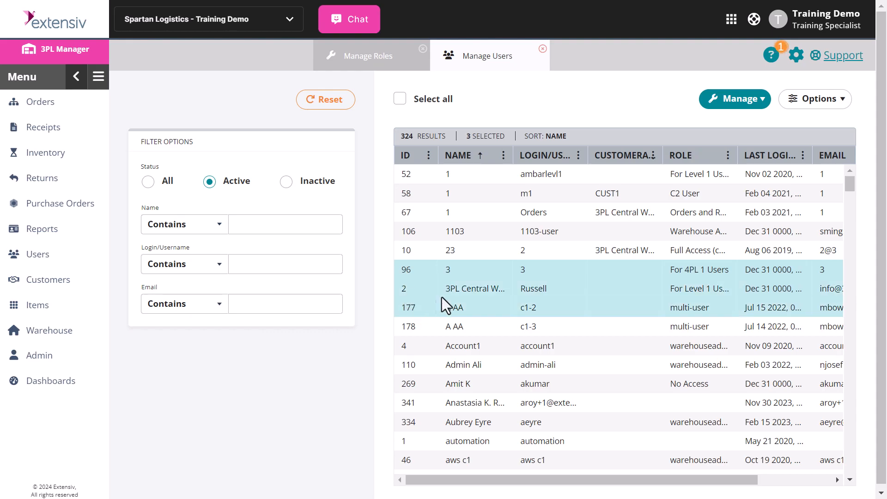
left_click(750, 101)
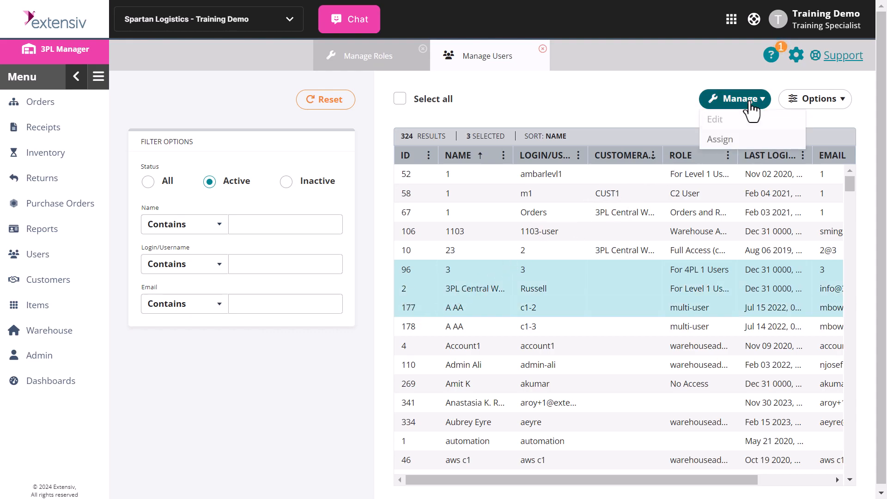
left_click(723, 140)
left_click(418, 220)
left_click(432, 225)
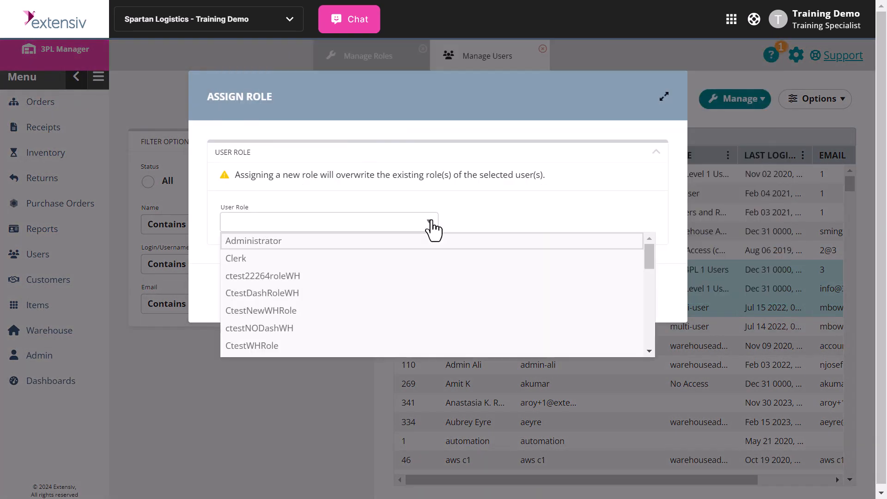
left_click(263, 261)
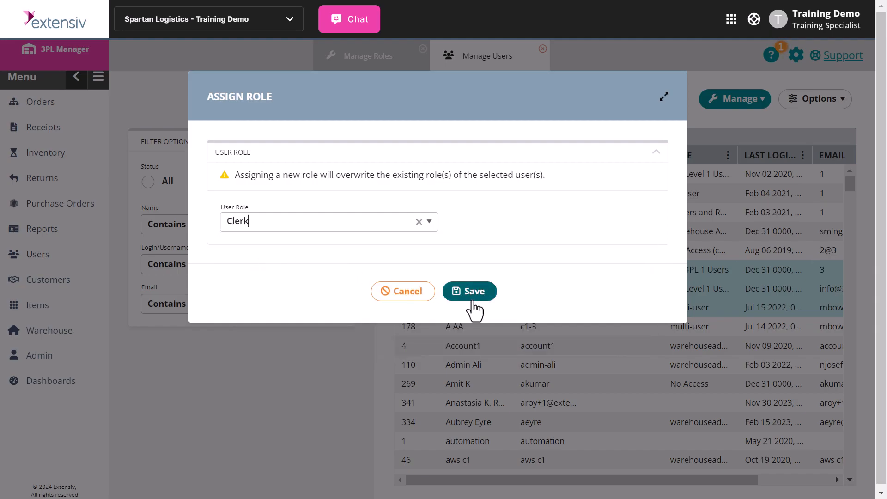